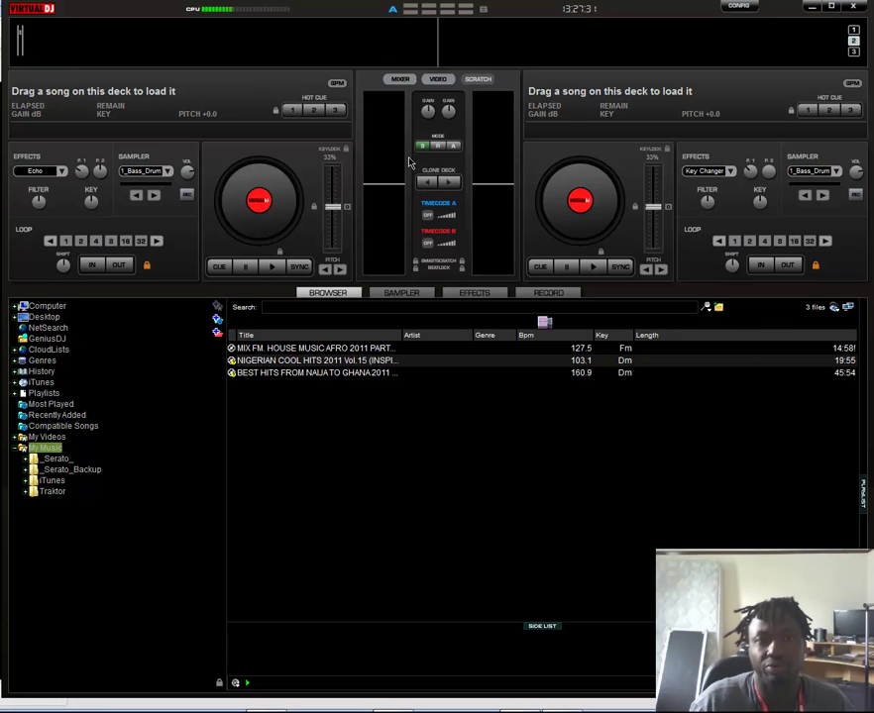
Switch the centre panel from the scratch view to the MIXER view
{"action": "left_click", "coordinate": [400, 78]}
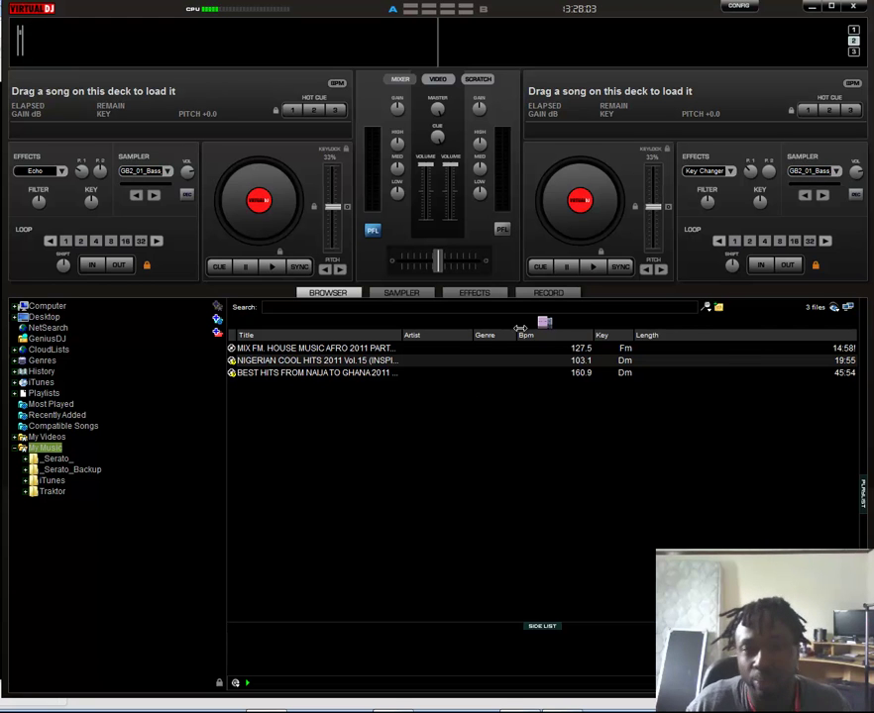
Expand CloudLists and virtualdjradio to list the ClubZone, TheGrind and Hypnotica playlists
{"action": "left_click", "coordinate": [48, 349]}
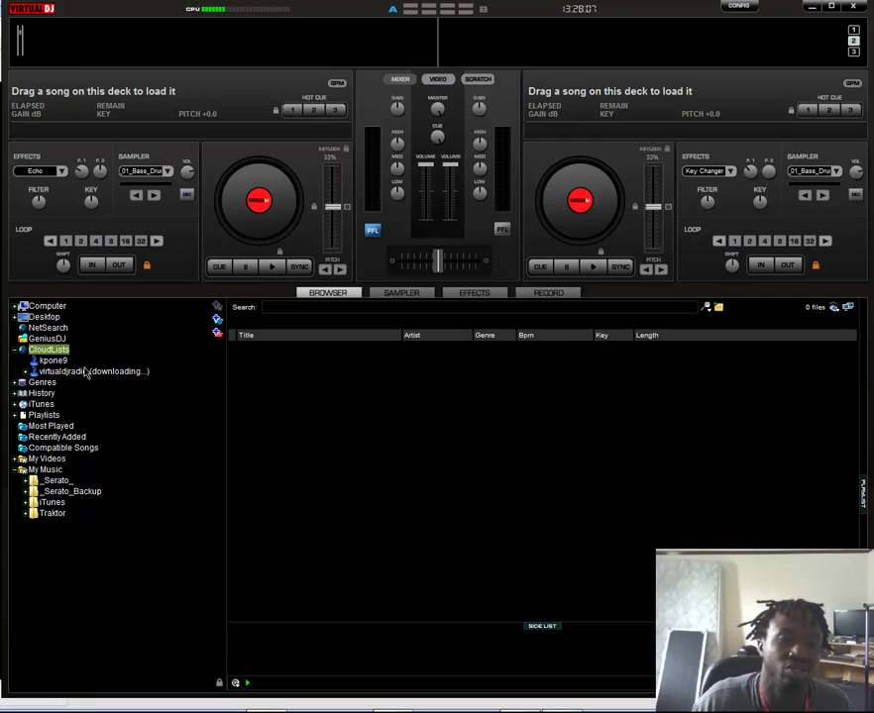
{"action": "left_click", "coordinate": [76, 372]}
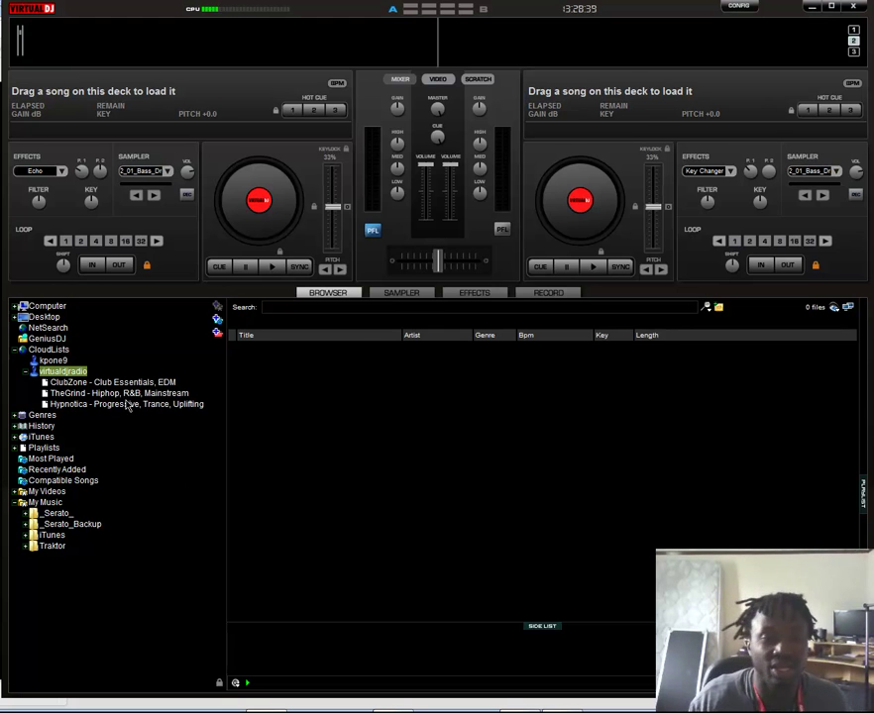
Load Public Enemy's 'Harder Than You Think' from TheGrind playlist onto the left deck
{"action": "left_click", "coordinate": [72, 395]}
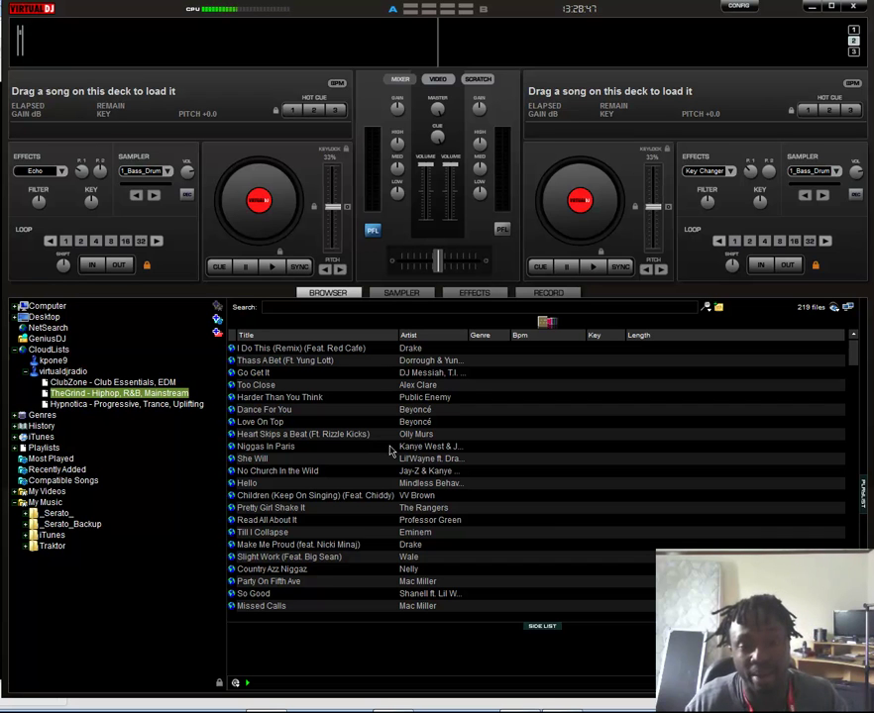
{"action": "left_click", "coordinate": [400, 398]}
{"action": "left_click_drag", "start_coordinate": [401, 407], "coordinate": [263, 220]}
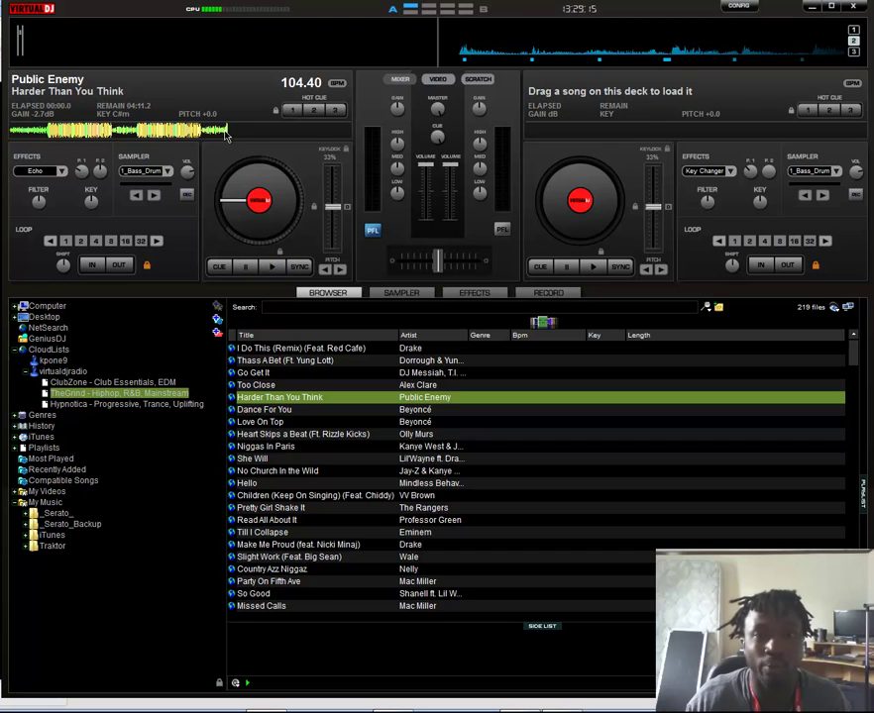
{"action": "left_click", "coordinate": [738, 6]}
{"action": "left_click", "coordinate": [354, 202]}
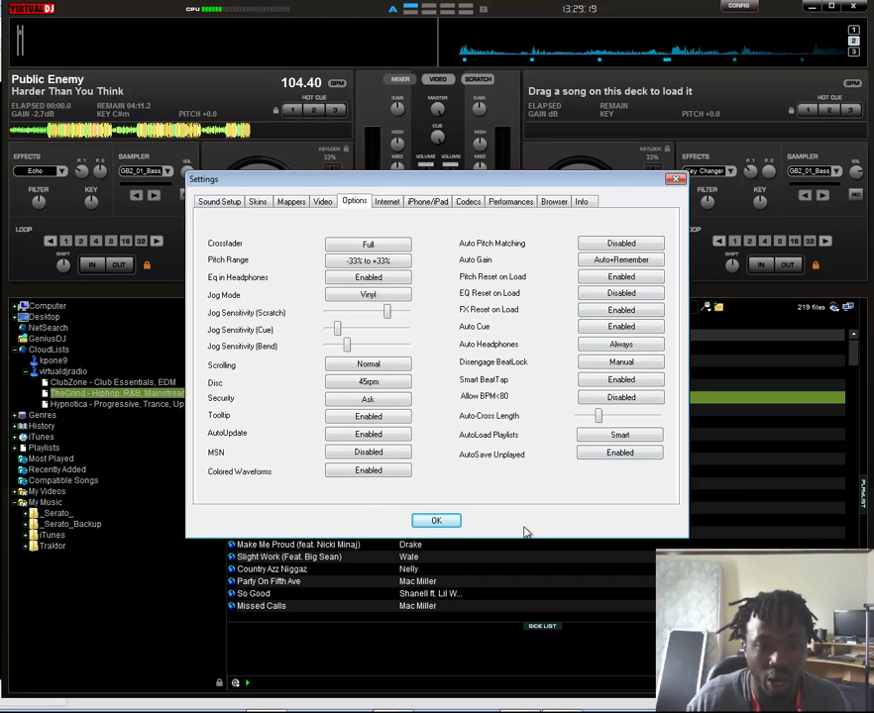
{"action": "left_click", "coordinate": [368, 472]}
{"action": "left_click", "coordinate": [369, 473]}
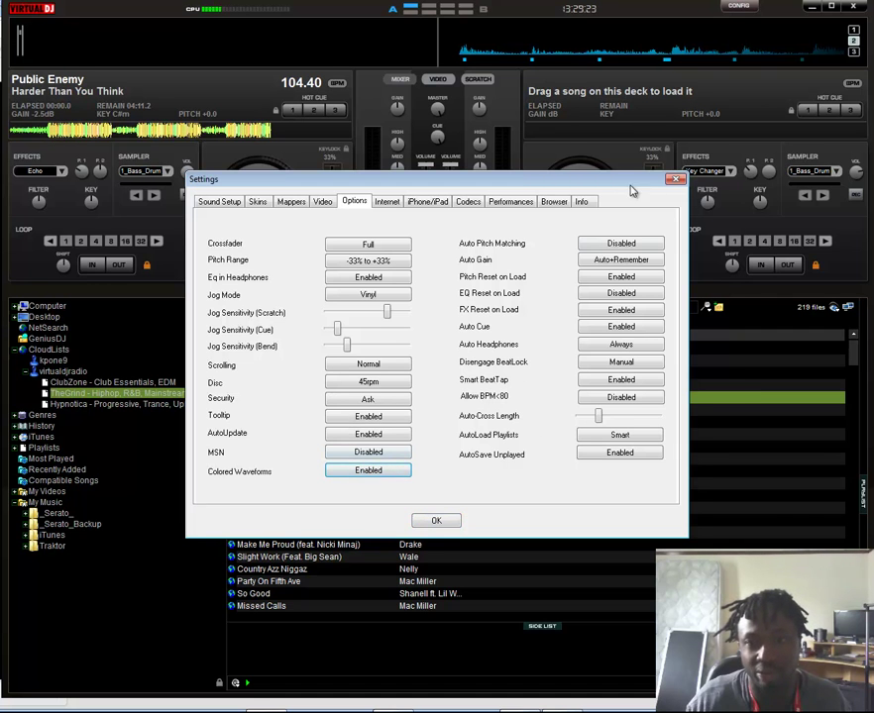
{"action": "left_click", "coordinate": [675, 180]}
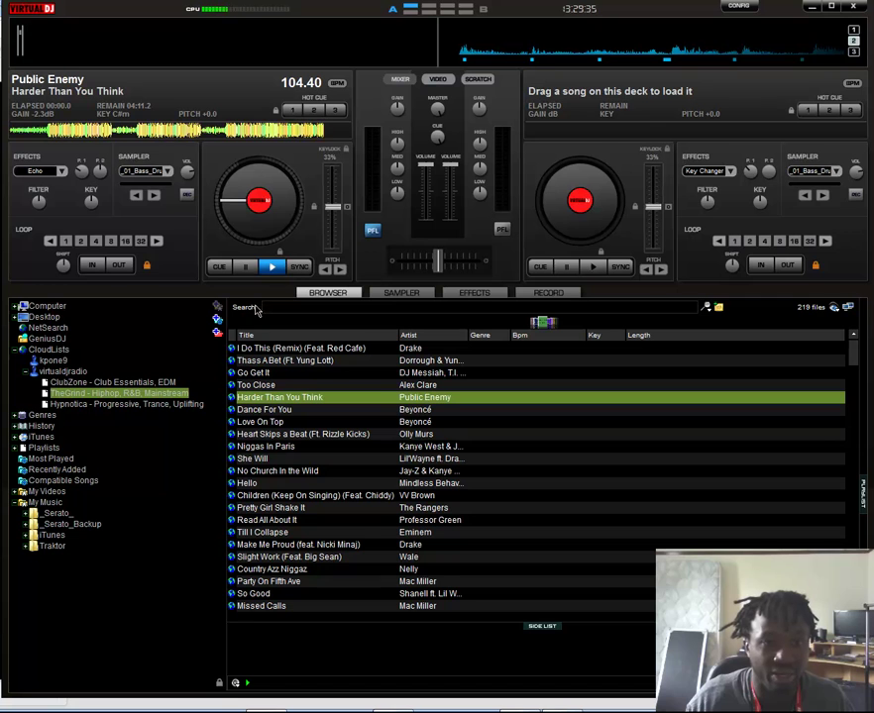
Briefly preview the left deck, then load Kanye West & Jay-Z's 'Niggas In Paris' onto the right deck
{"action": "left_click", "coordinate": [275, 269]}
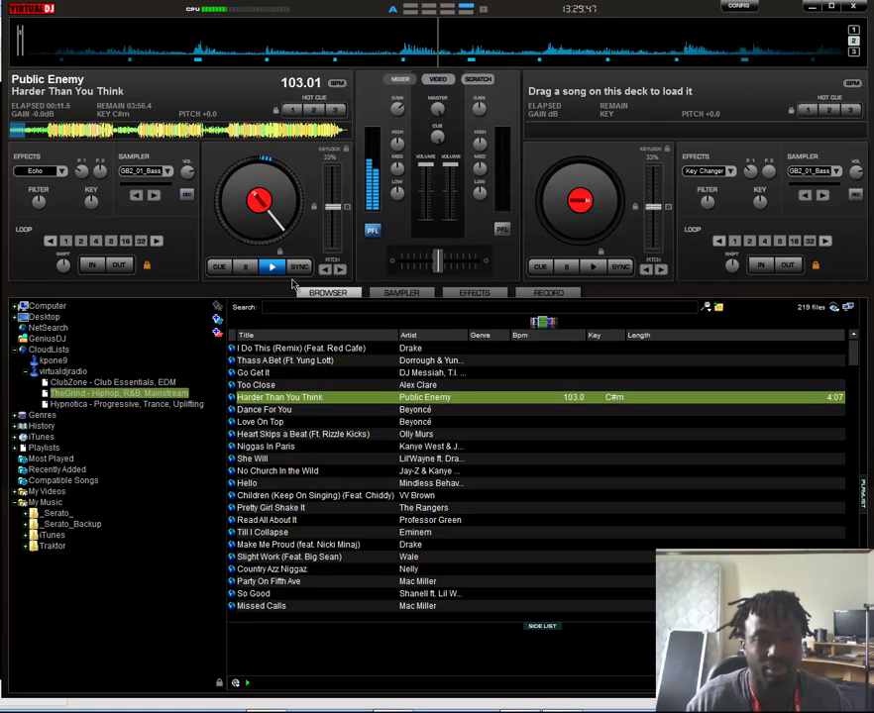
{"action": "left_click", "coordinate": [248, 269]}
{"action": "left_click", "coordinate": [458, 446]}
{"action": "left_click_drag", "start_coordinate": [452, 434], "coordinate": [594, 288]}
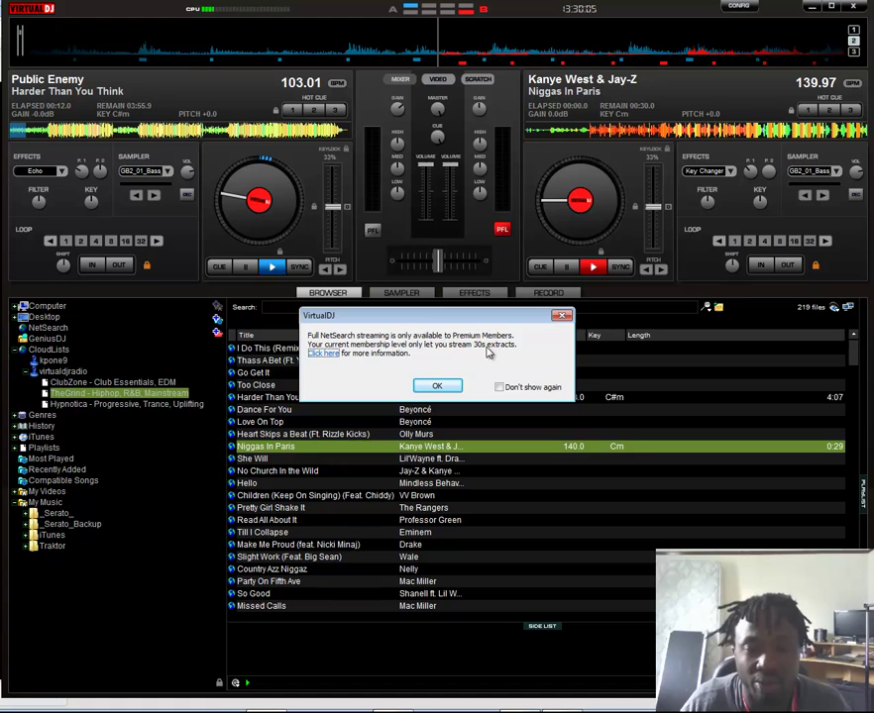
Dismiss the NetSearch premium notice with 'Don't show again' ticked
{"action": "left_click", "coordinate": [500, 388]}
{"action": "left_click", "coordinate": [439, 386]}
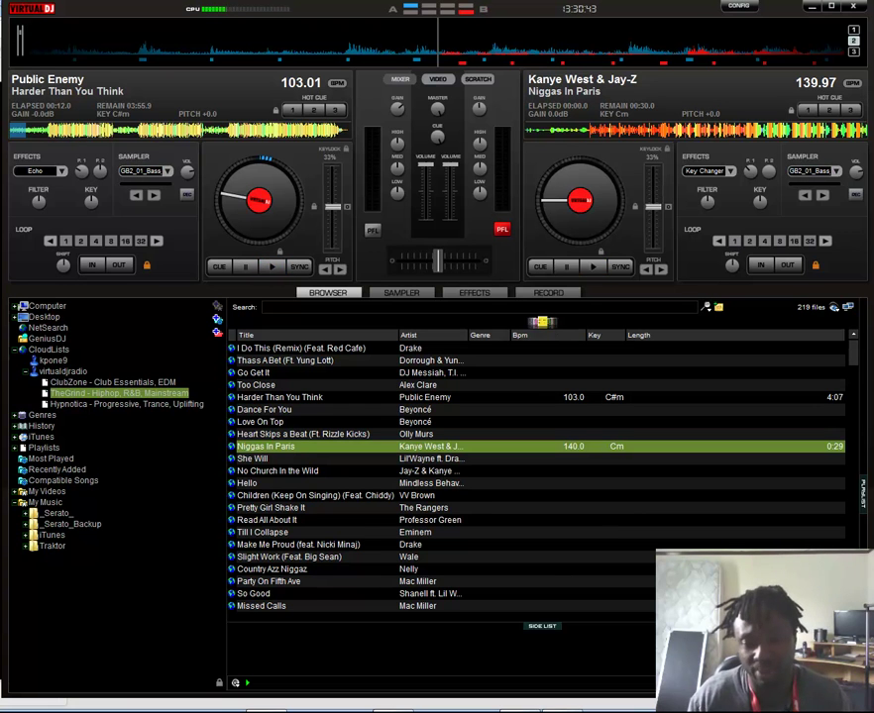
{"action": "left_click_drag", "start_coordinate": [640, 682], "coordinate": [646, 628]}
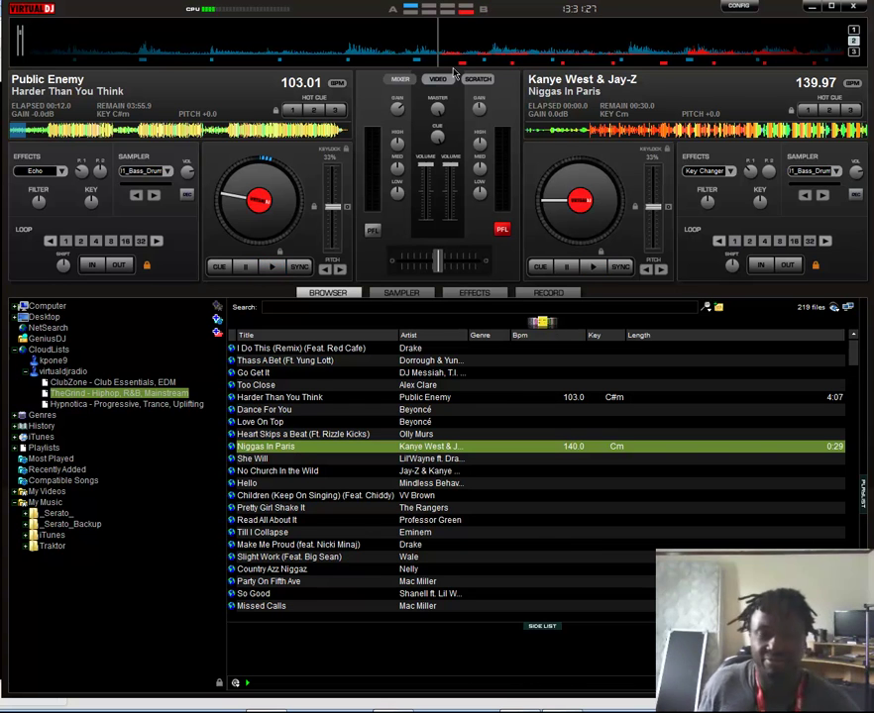
Browse the track list with the arrow keys, landing on Crew Love
{"action": "key", "text": "Up"}
{"action": "key", "text": "Up"}
{"action": "key", "text": "Up"}
{"action": "key", "text": "Up"}
{"action": "key", "text": "Up"}
{"action": "key", "text": "Down"}
{"action": "key", "text": "Down"}
{"action": "key", "text": "Up"}
{"action": "key", "text": "Up"}
{"action": "key", "text": "Up"}
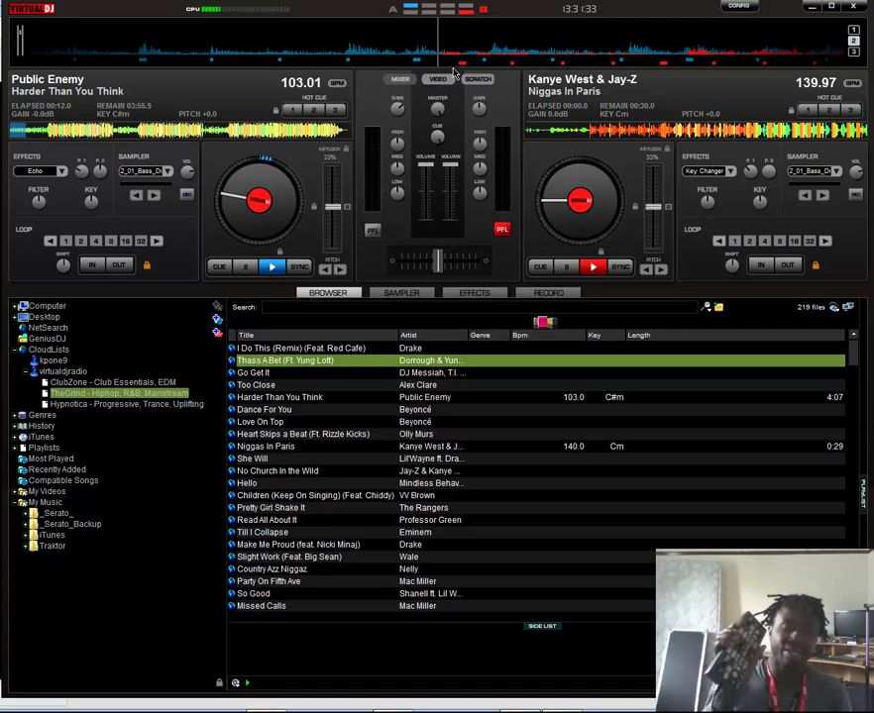
{"action": "key", "text": "Up"}
{"action": "key", "text": "Down"}
{"action": "key", "text": "Down"}
{"action": "key", "text": "Down"}
{"action": "key", "text": "Down"}
{"action": "key", "text": "Down"}
{"action": "key", "text": "Down"}
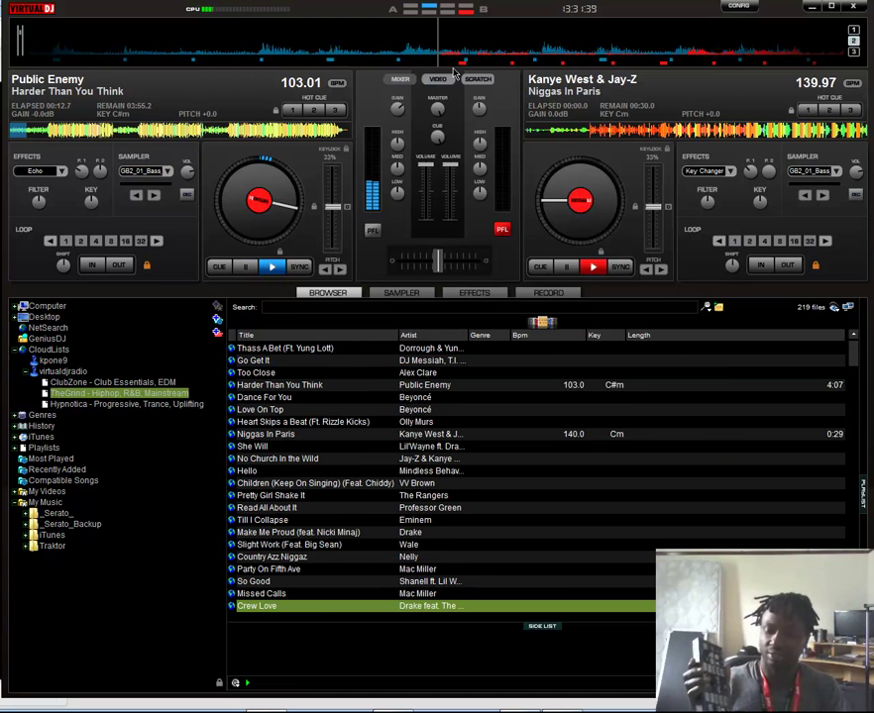
Set hot cues 1 through 4 on the left deck's Public Enemy track
{"action": "key", "text": "1"}
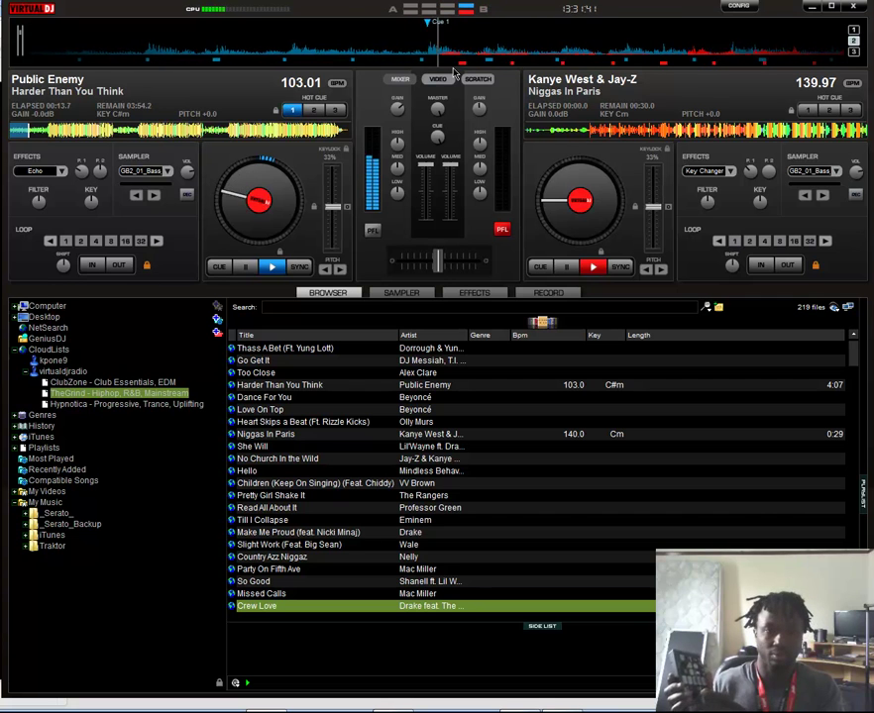
{"action": "key", "text": "2"}
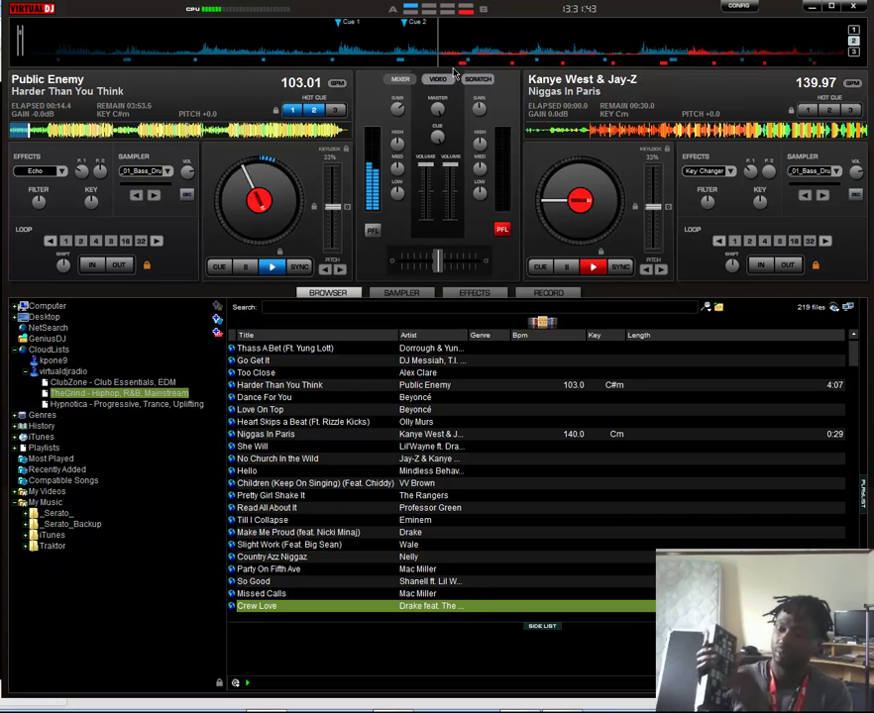
{"action": "key", "text": "3"}
{"action": "key", "text": "4"}
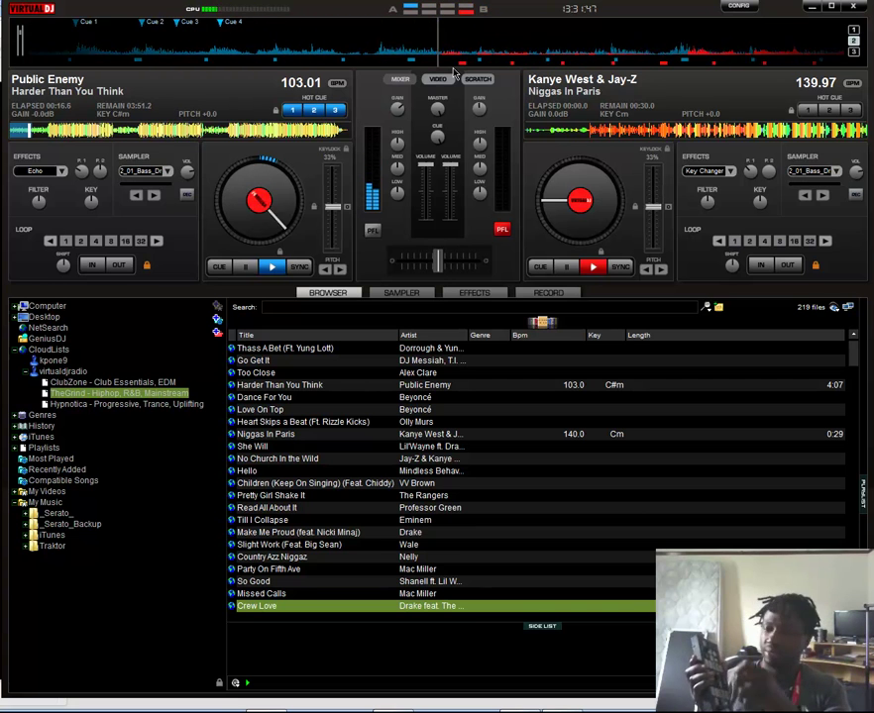
Move the selection to Make Me Proud and set a loop in and out on the left deck
{"action": "key", "text": "Up"}
{"action": "key", "text": "Up"}
{"action": "key", "text": "Up"}
{"action": "key", "text": "i"}
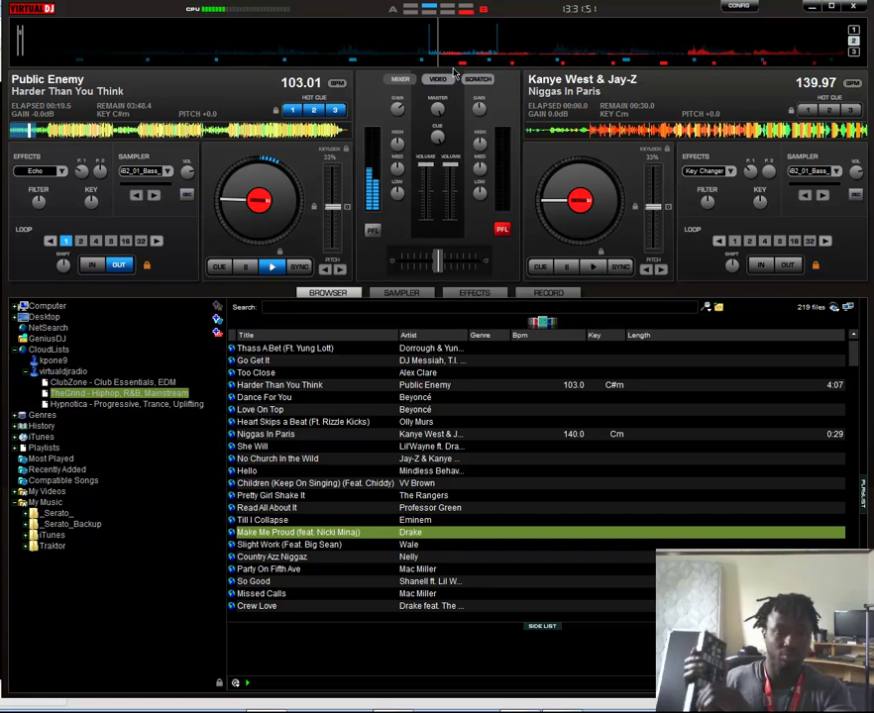
{"action": "key", "text": "o"}
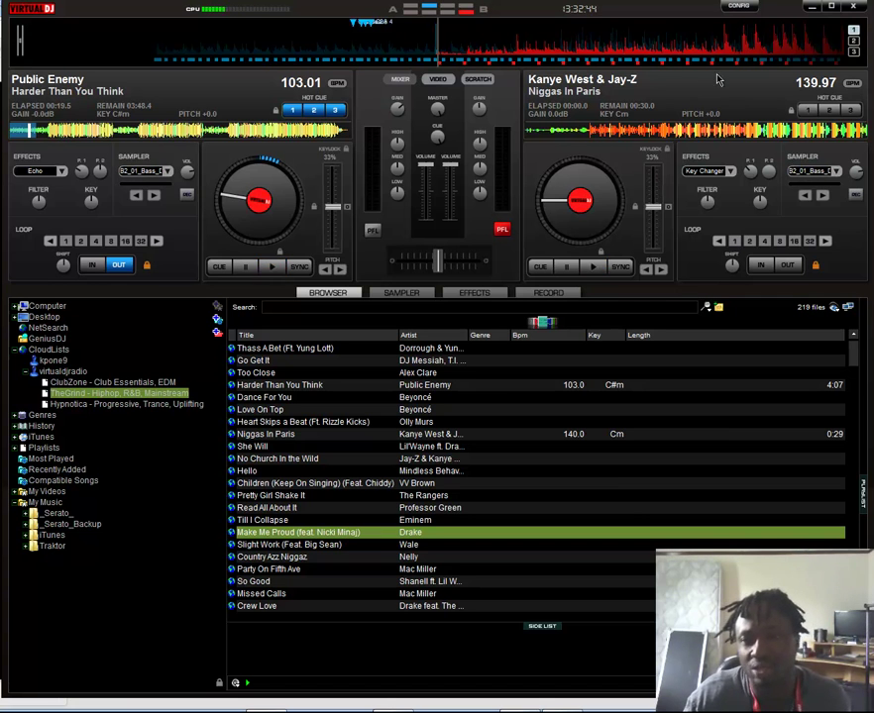
Change the overview waveform mode, show the scratch panel's vertical waveforms, and pause deck 1
{"action": "left_click", "coordinate": [852, 52]}
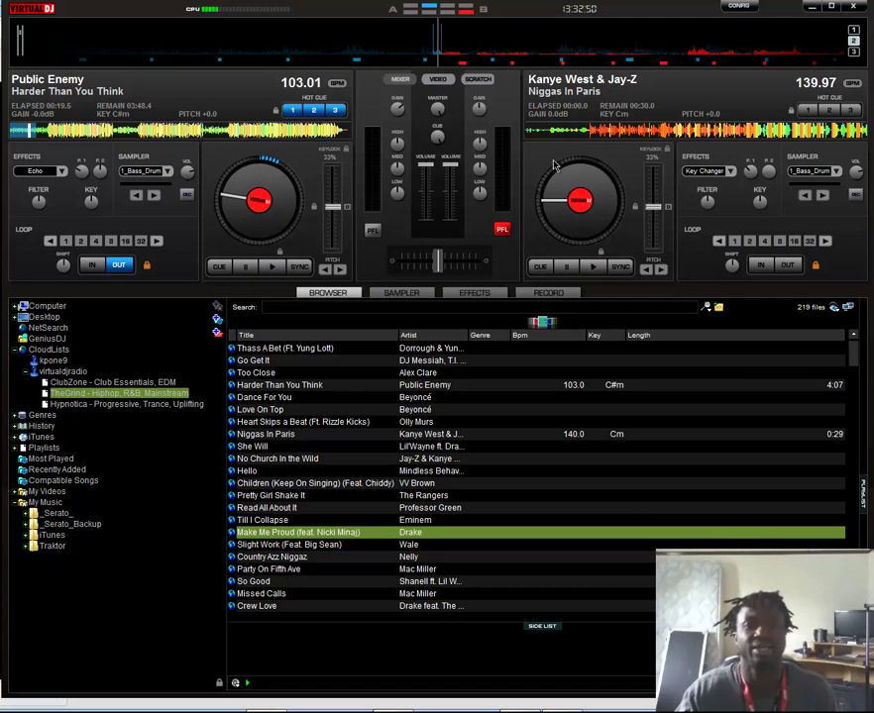
{"action": "left_click", "coordinate": [271, 205]}
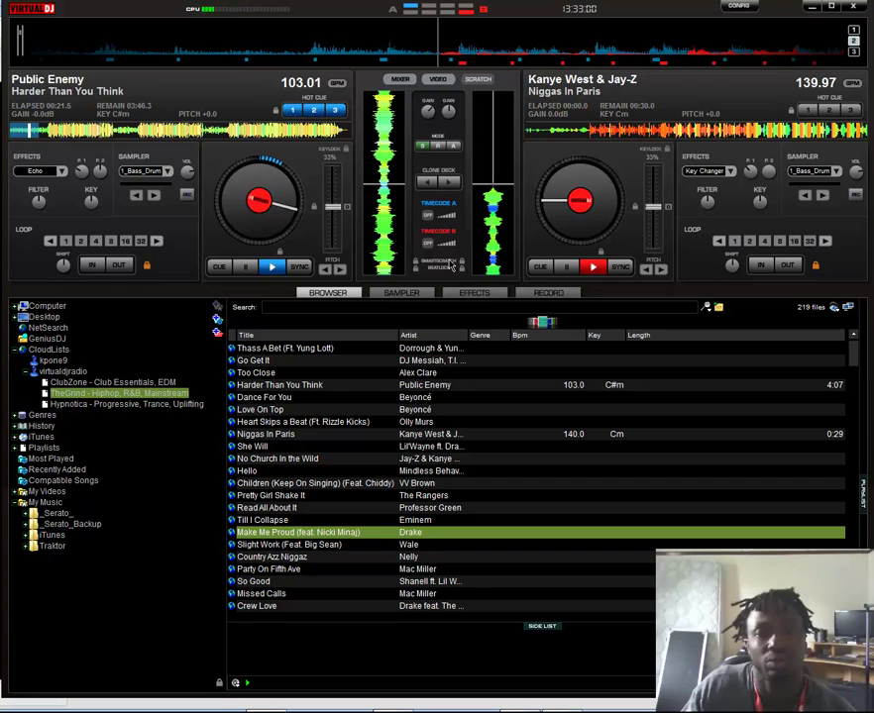
{"action": "left_click", "coordinate": [267, 265]}
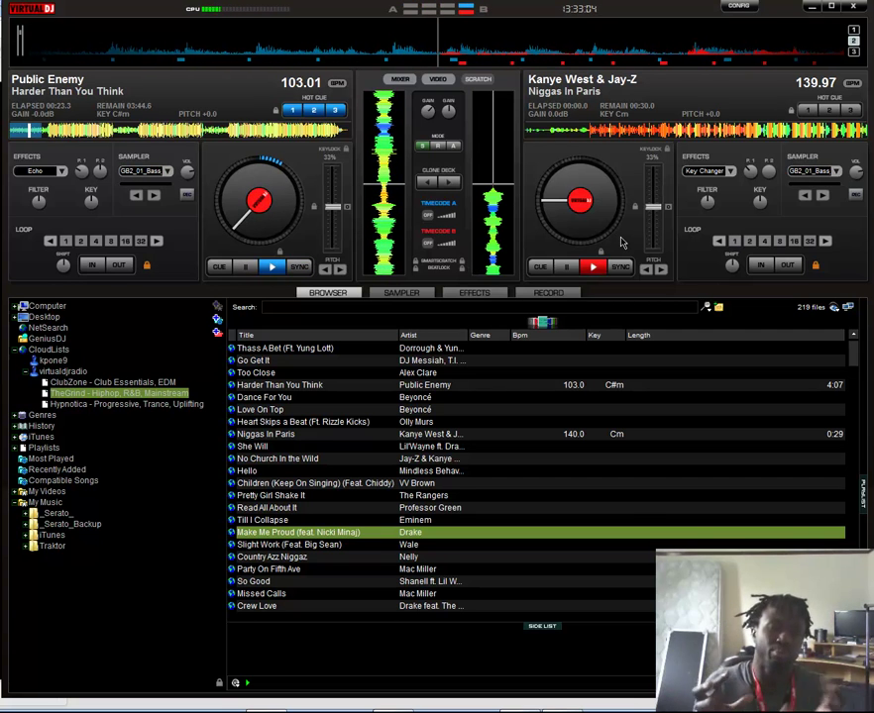